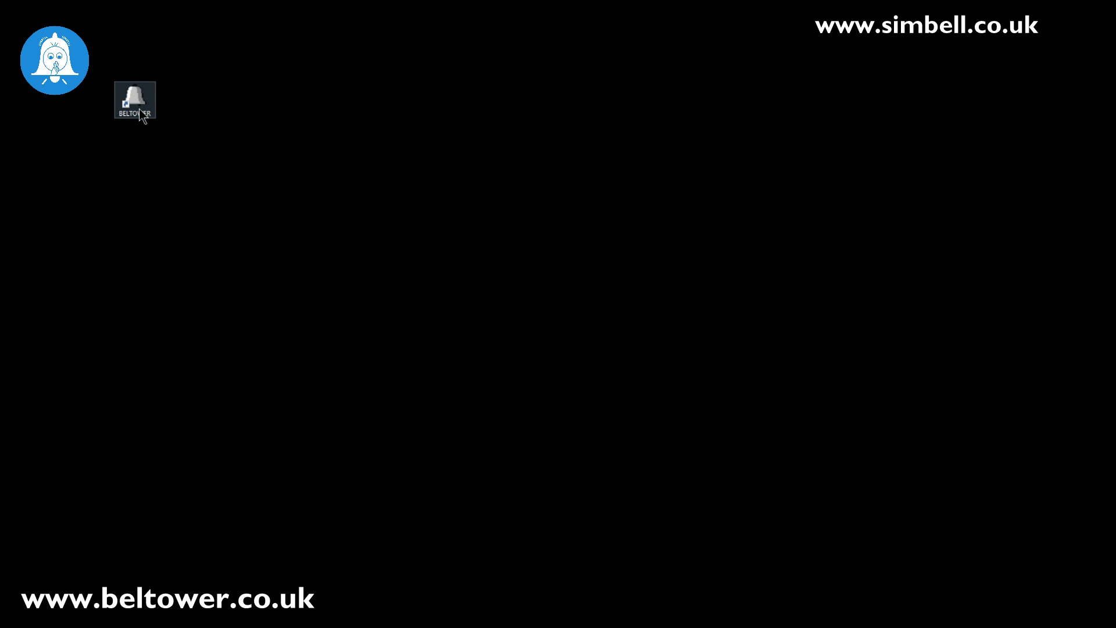
# Launch Beltower from the desktop icon and start it in Advanced user mode.
pyautogui.doubleClick(143, 115)
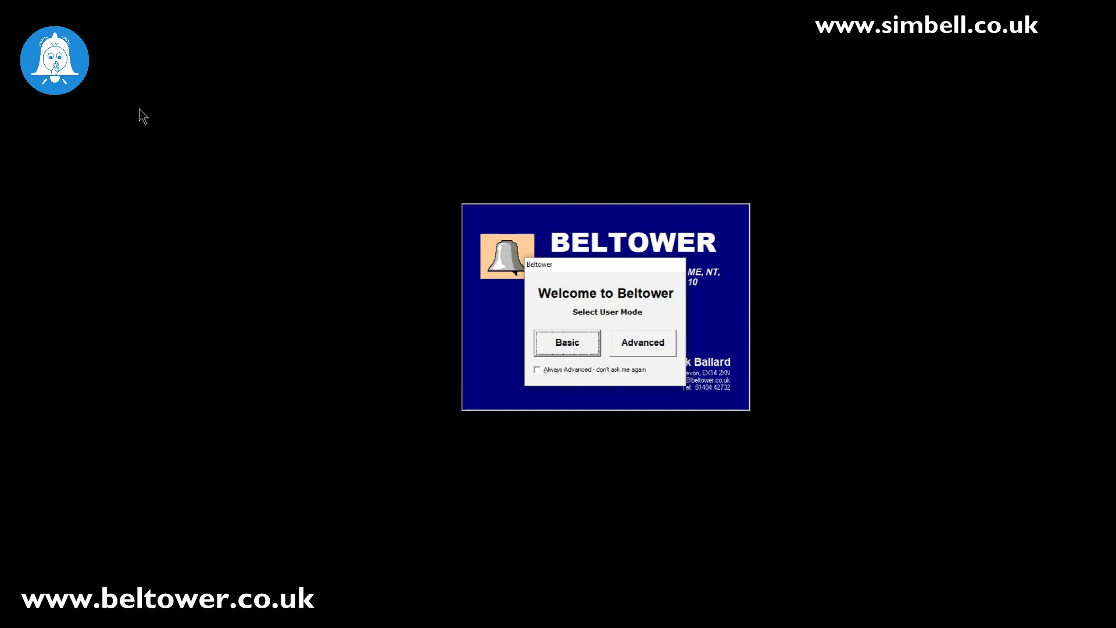
pyautogui.click(642, 341)
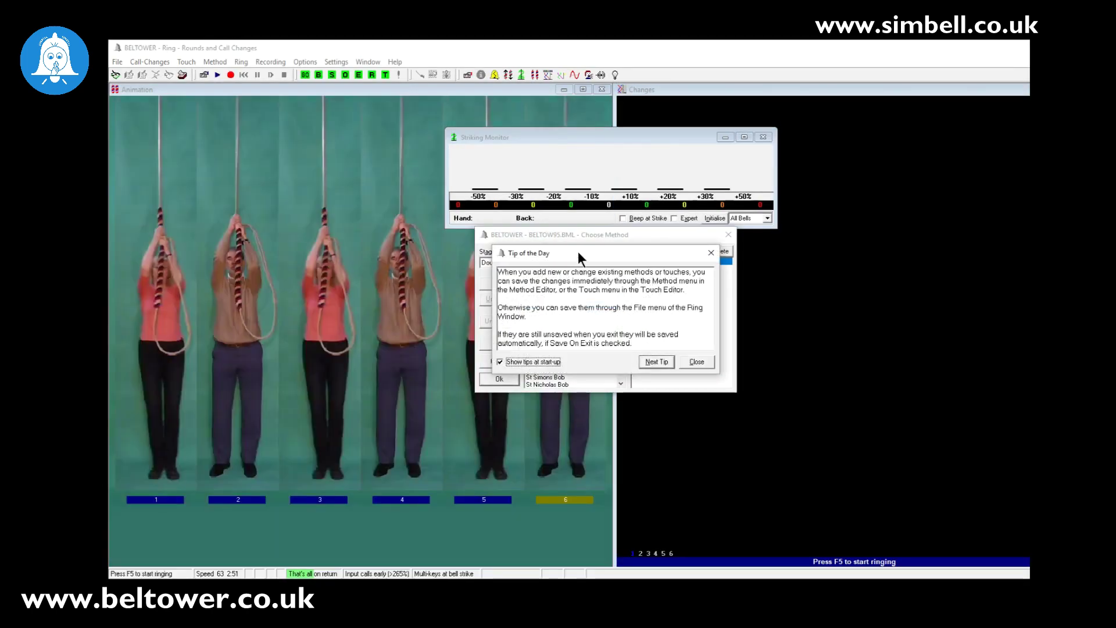
# Dismiss the tip and help, accept the Plain Bob Doubles plain course, and move the Striking Monitor aside.
pyautogui.click(693, 361)
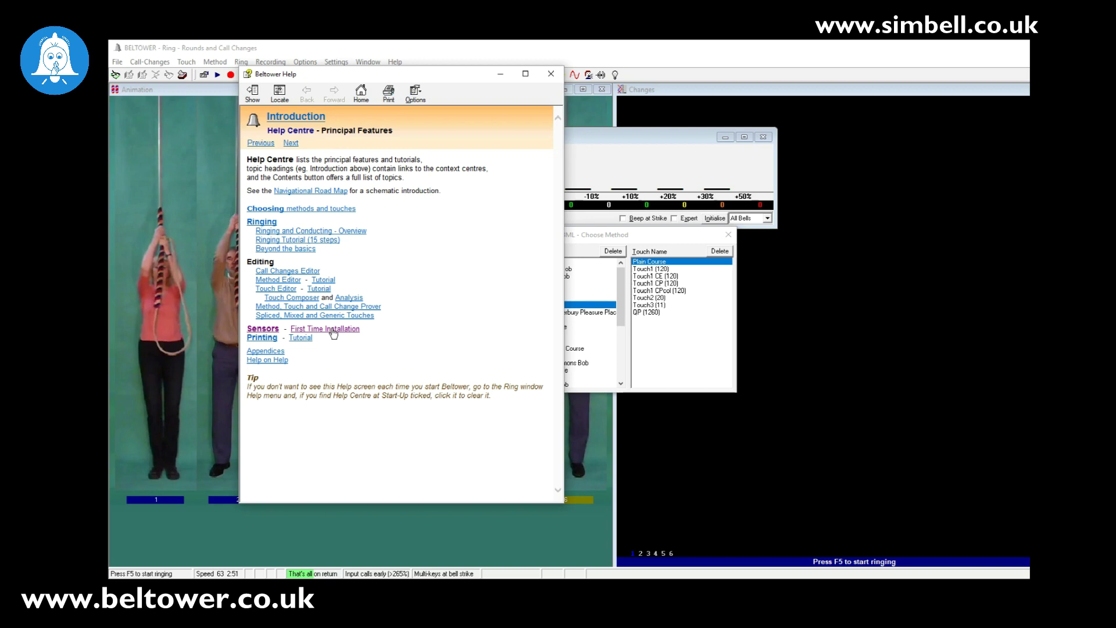
pyautogui.click(550, 75)
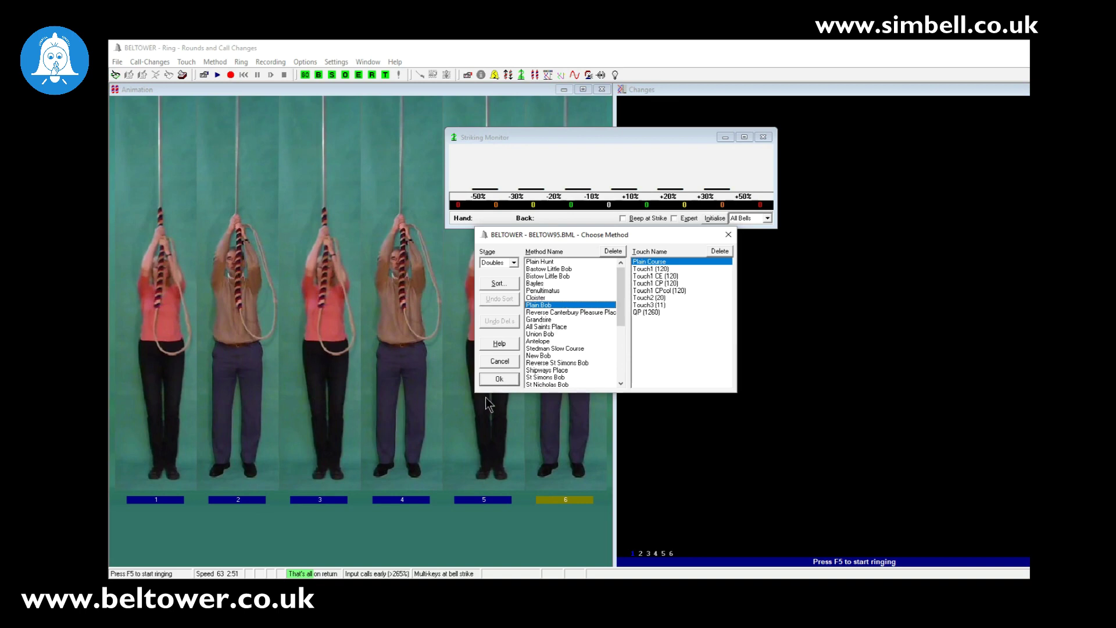
pyautogui.click(498, 380)
pyautogui.moveTo(594, 133); pyautogui.dragTo(893, 415)
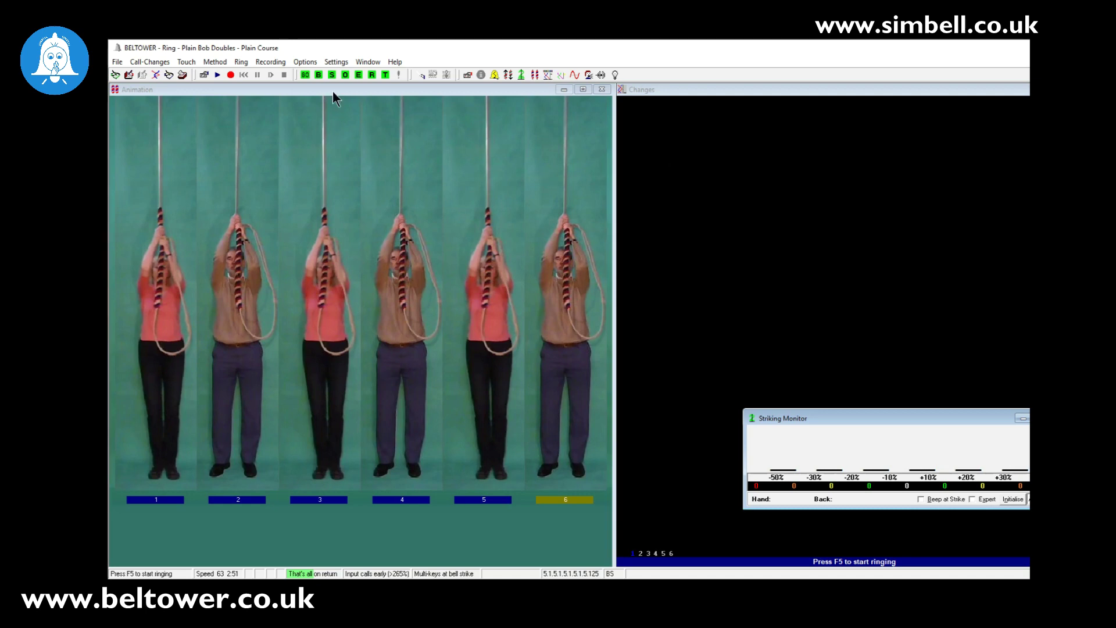
pyautogui.click(335, 62)
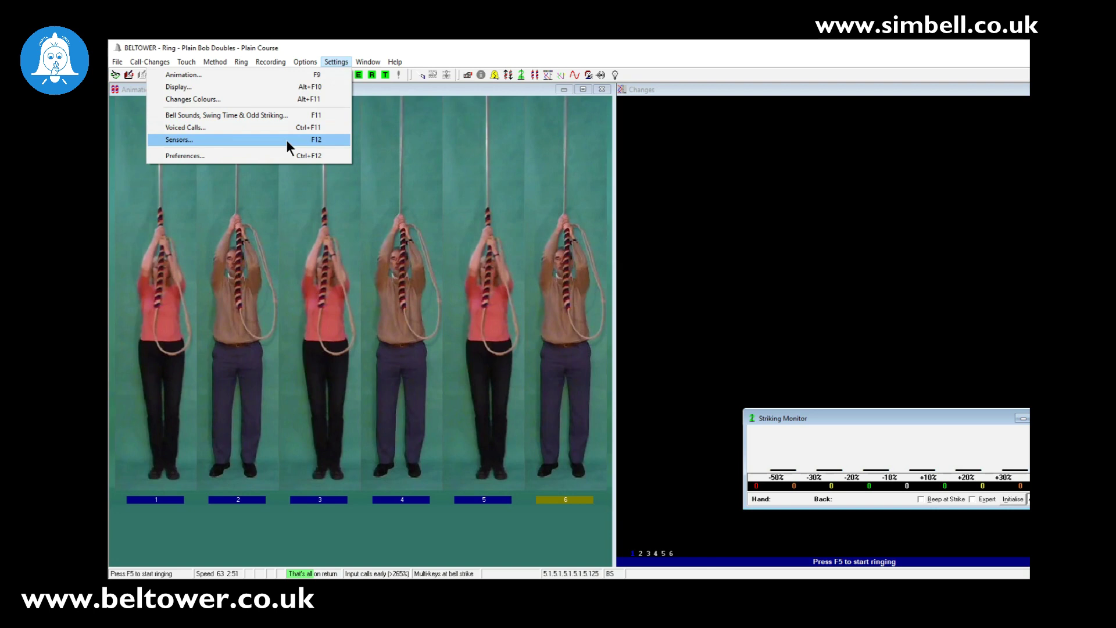
# Open Settings > Sensors and reposition the Sensors Settings dialog up and left.
pyautogui.click(287, 141)
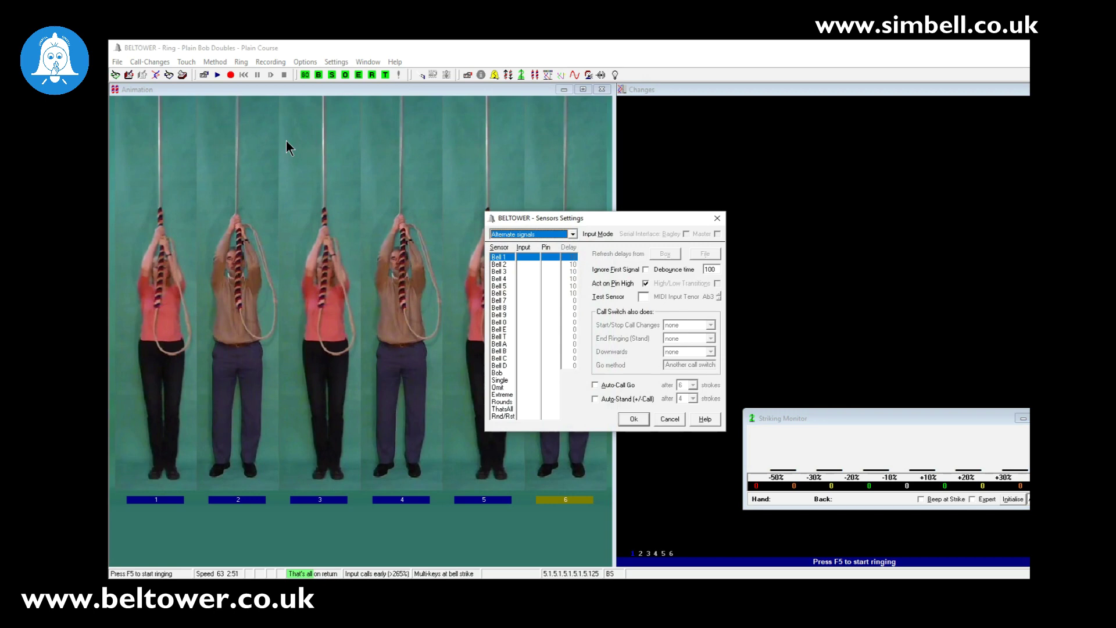
pyautogui.moveTo(556, 217); pyautogui.dragTo(525, 182)
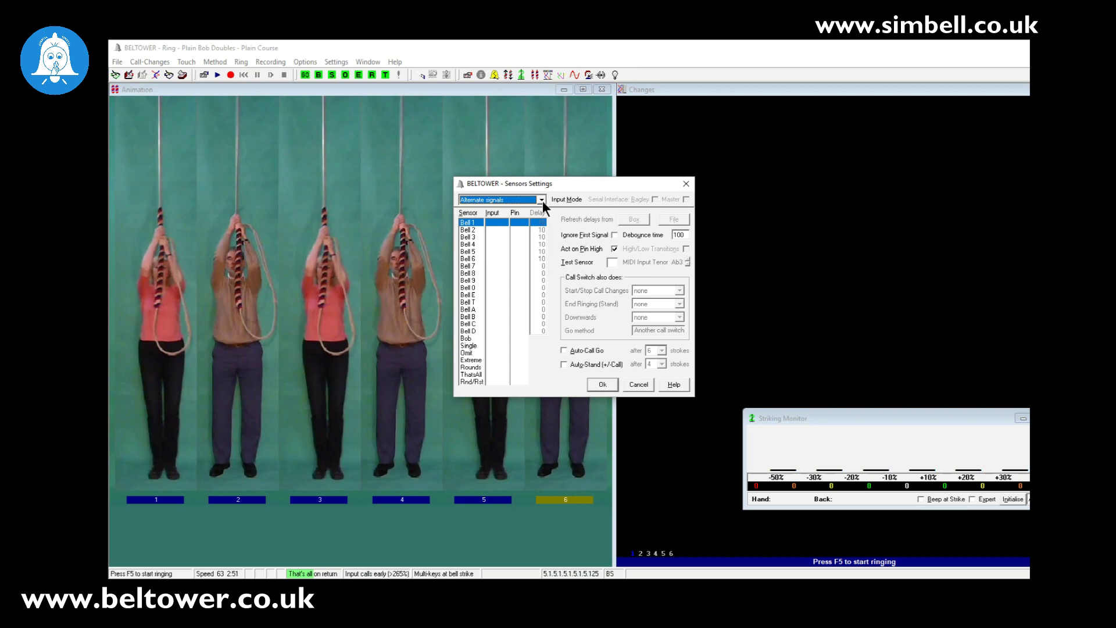
# Set the sensor Input Mode to Serial interface using port COM6.
pyautogui.click(542, 201)
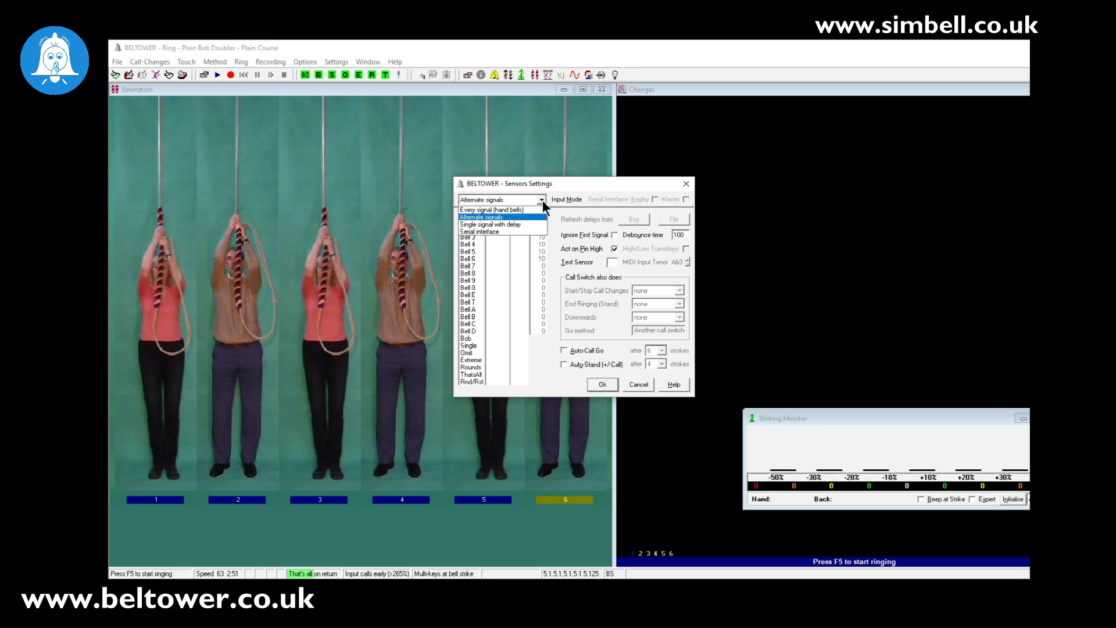
pyautogui.click(517, 231)
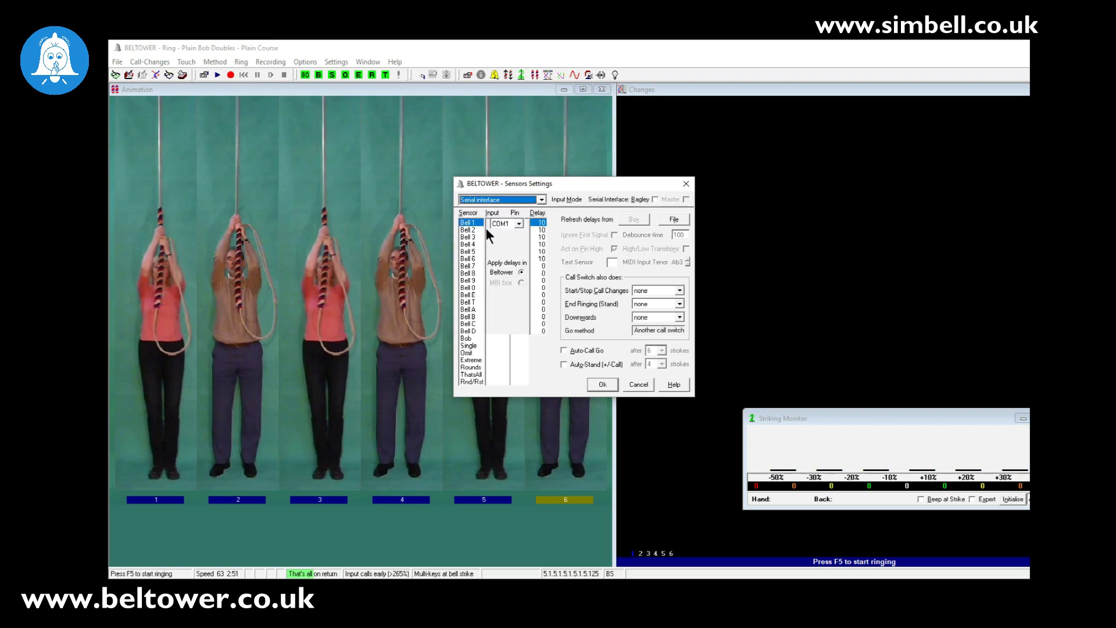
pyautogui.click(518, 224)
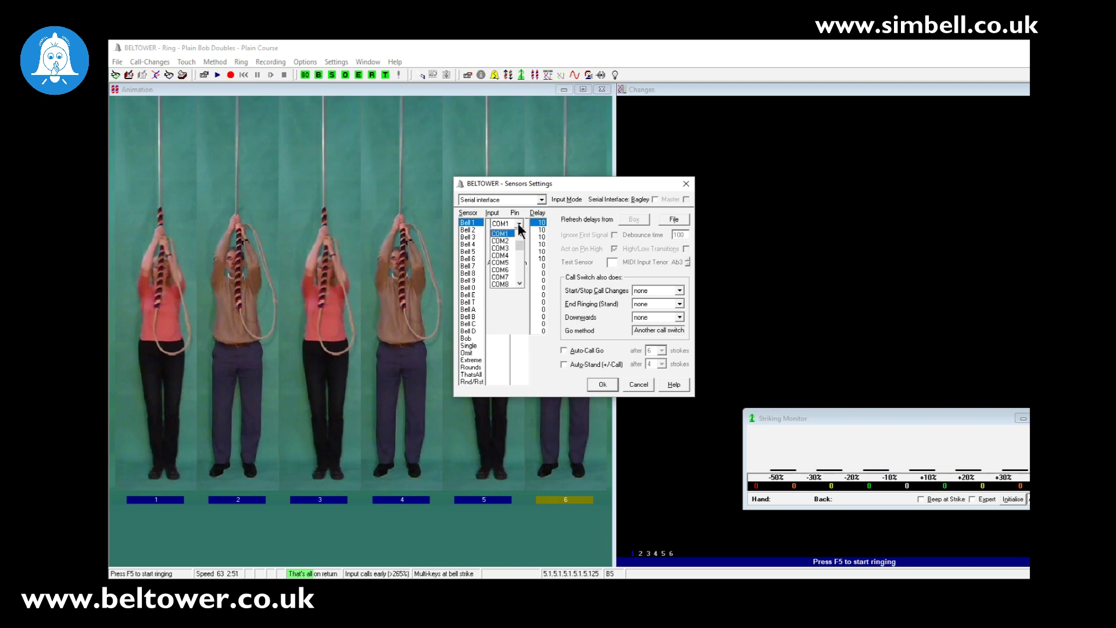
pyautogui.click(501, 270)
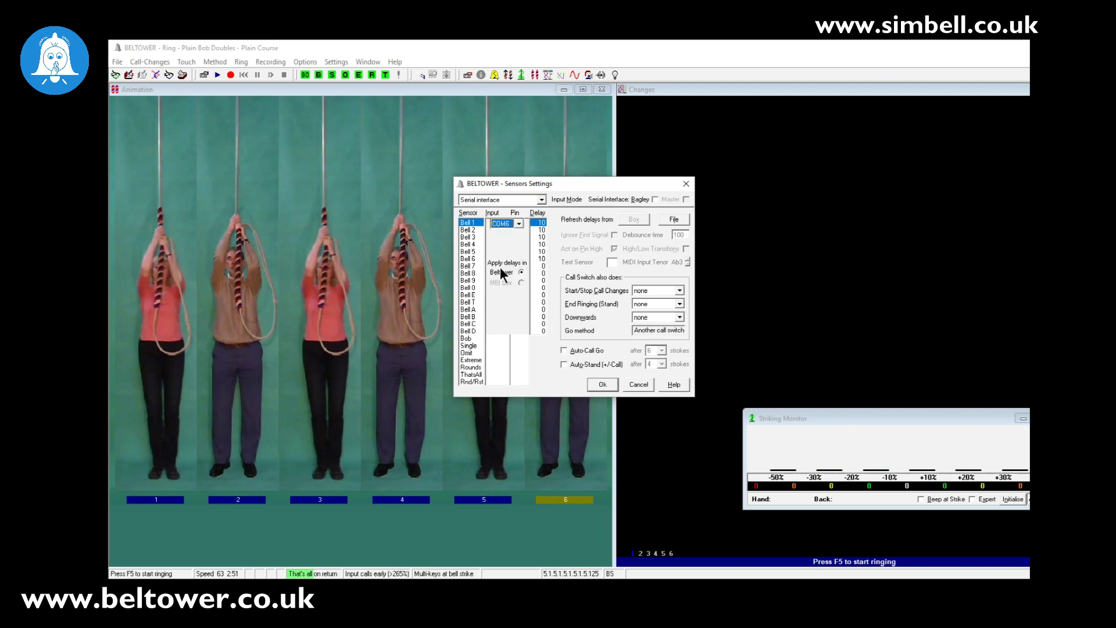
# Check the sensor entries for Bell 1 through Bell 6.
pyautogui.click(471, 220)
pyautogui.click(472, 230)
pyautogui.click(471, 238)
pyautogui.click(471, 244)
pyautogui.click(472, 250)
pyautogui.click(472, 258)
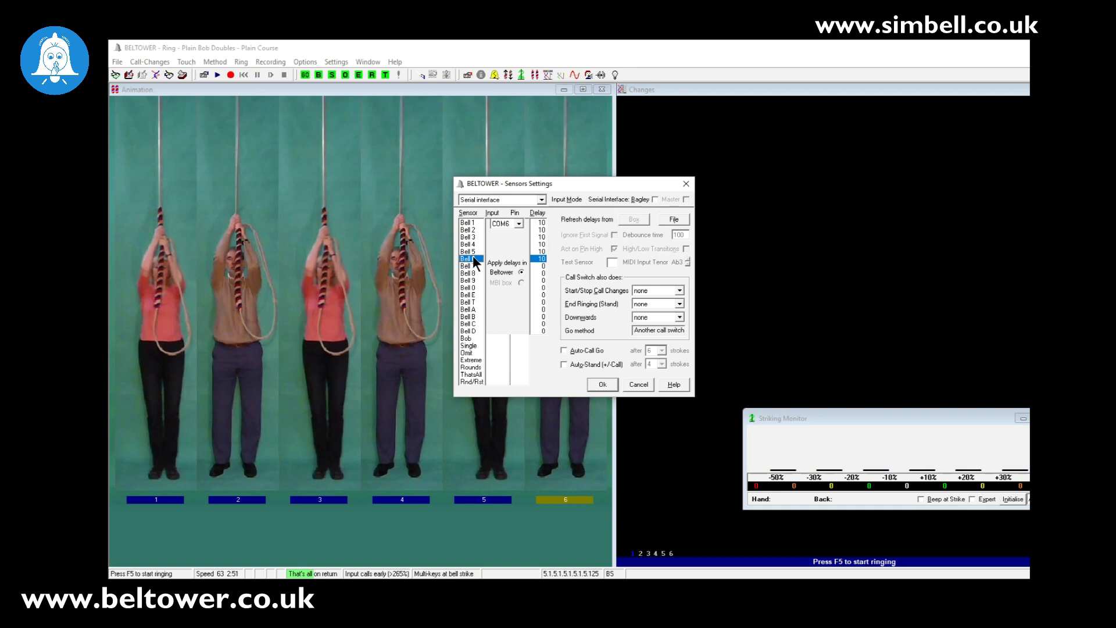
# Set sensor delays for Bells 1–3 to 40, 60 and 50.
pyautogui.click(540, 223)
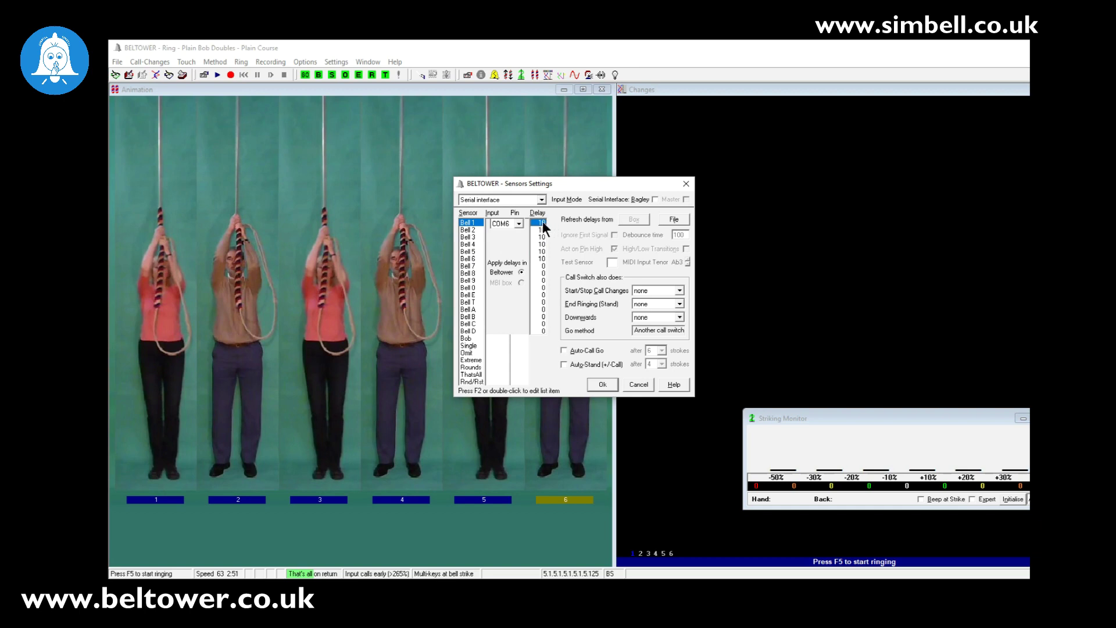
pyautogui.doubleClick(542, 223)
pyautogui.doubleClick(542, 228)
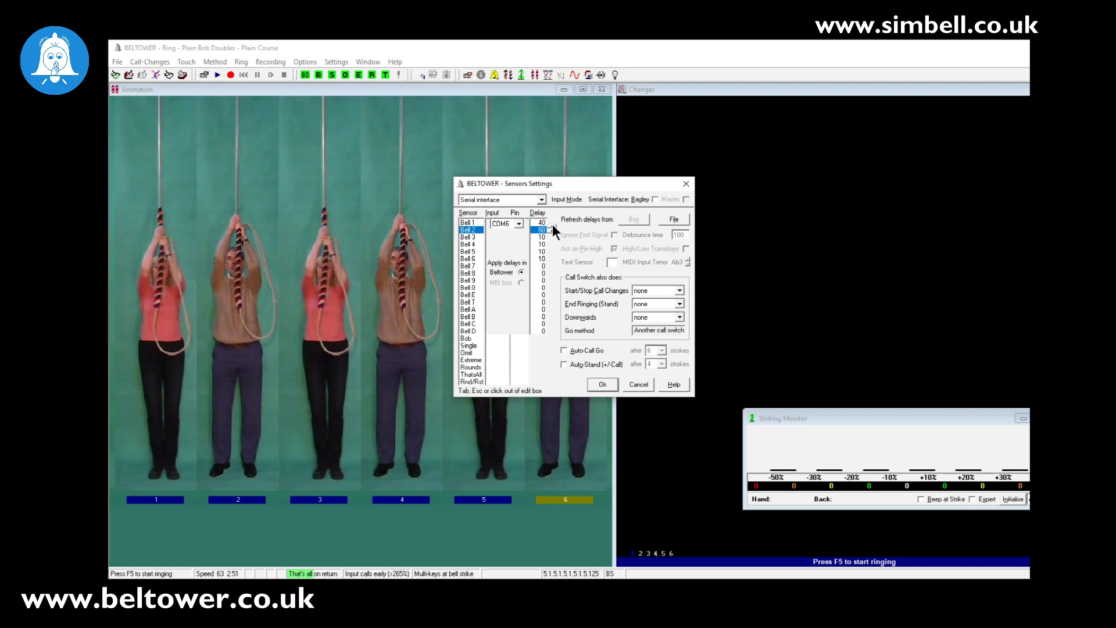
pyautogui.doubleClick(541, 236)
pyautogui.click(553, 234)
# Set sensor delays for Bells 4 and 5 to 60 each, then edit Bell 6's delay.
pyautogui.doubleClick(541, 244)
pyautogui.doubleClick(542, 244)
pyautogui.click(552, 242)
pyautogui.click(552, 242)
pyautogui.click(552, 242)
pyautogui.click(541, 250)
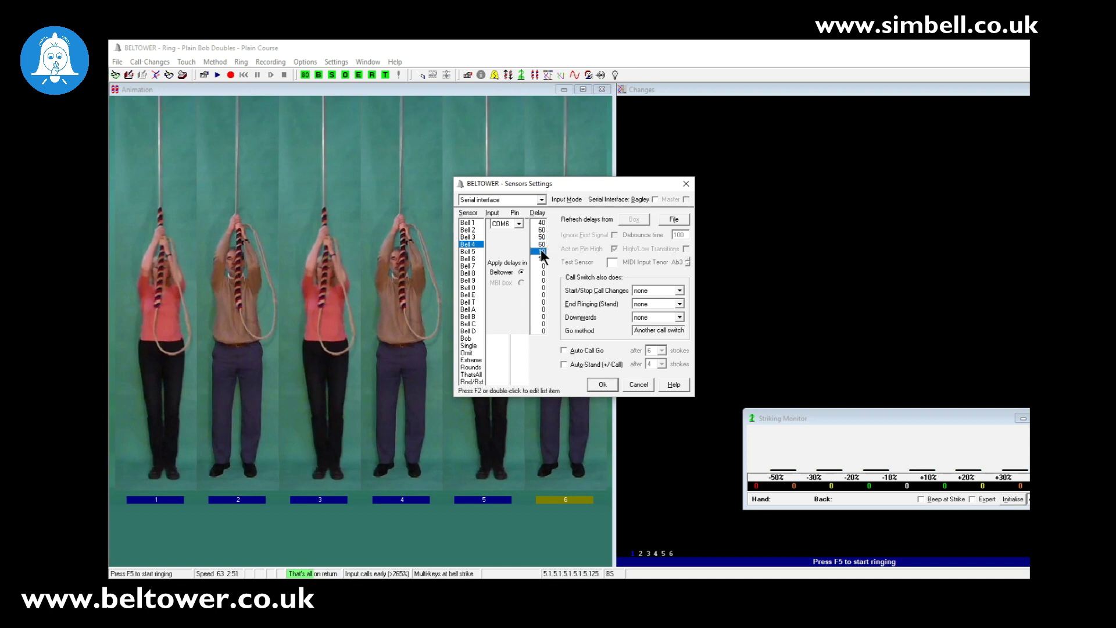
pyautogui.doubleClick(538, 249)
pyautogui.click(549, 248)
pyautogui.click(549, 248)
pyautogui.doubleClick(542, 256)
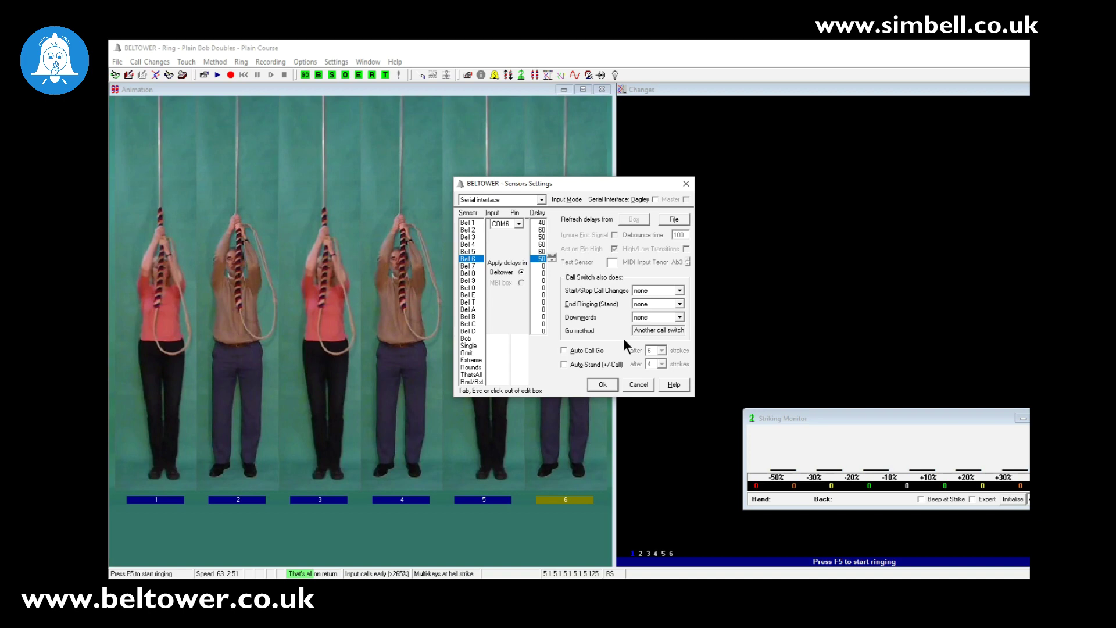
# Accept the sensor settings and dismiss the reminder to select External Sensors.
pyautogui.click(604, 382)
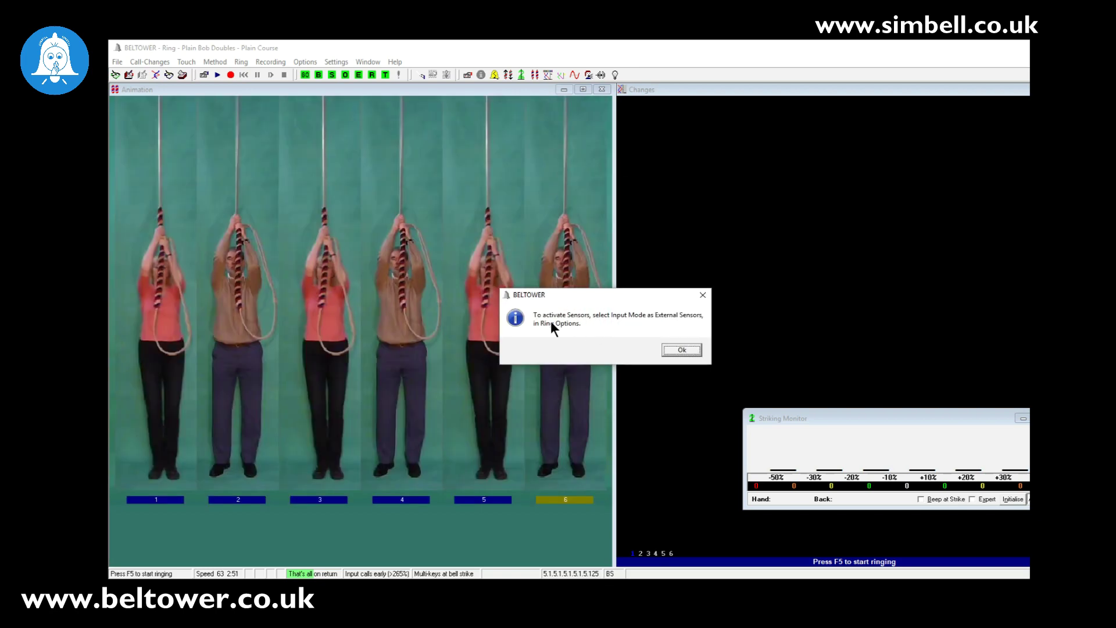
pyautogui.click(683, 350)
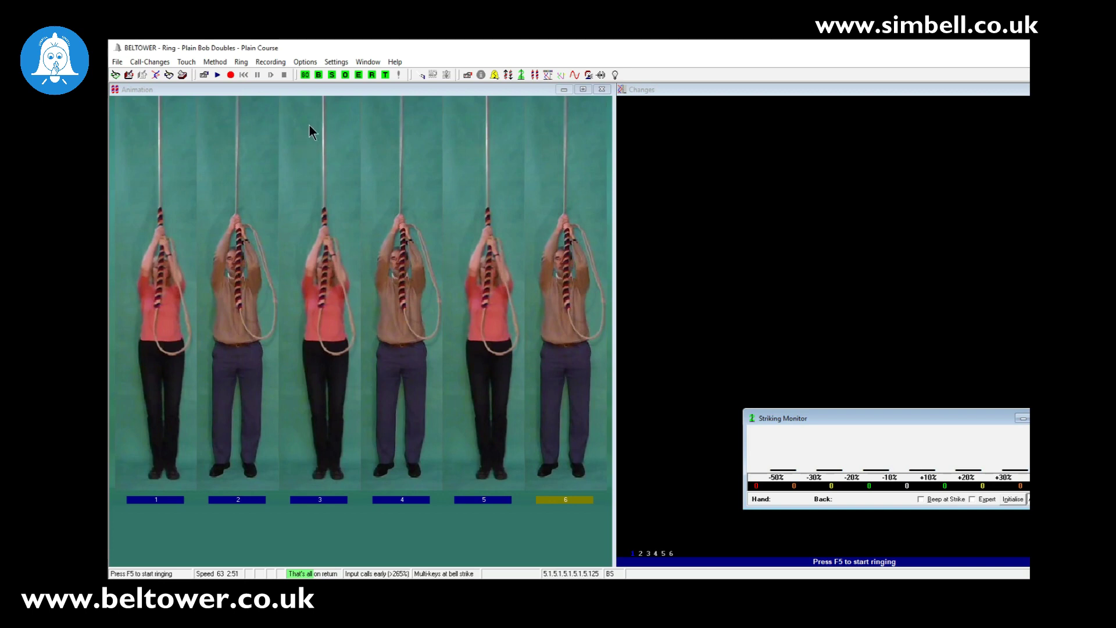
pyautogui.click(312, 63)
# In Ring Options, use External Sensors, clear the ringers' bells value, and apply the options.
pyautogui.moveTo(271, 63)
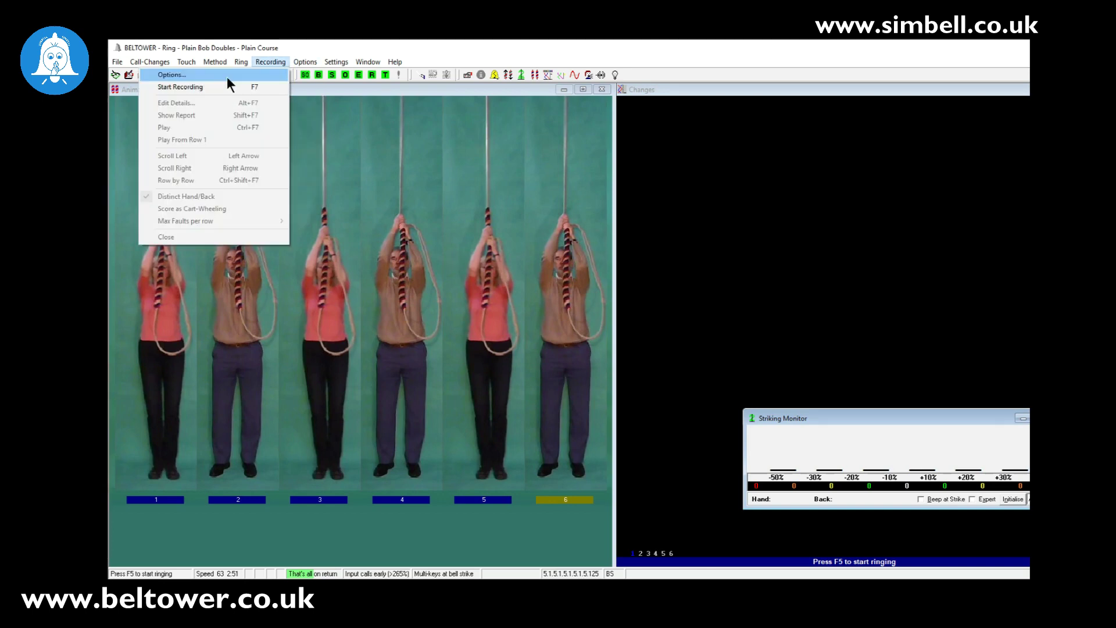
pyautogui.moveTo(305, 62)
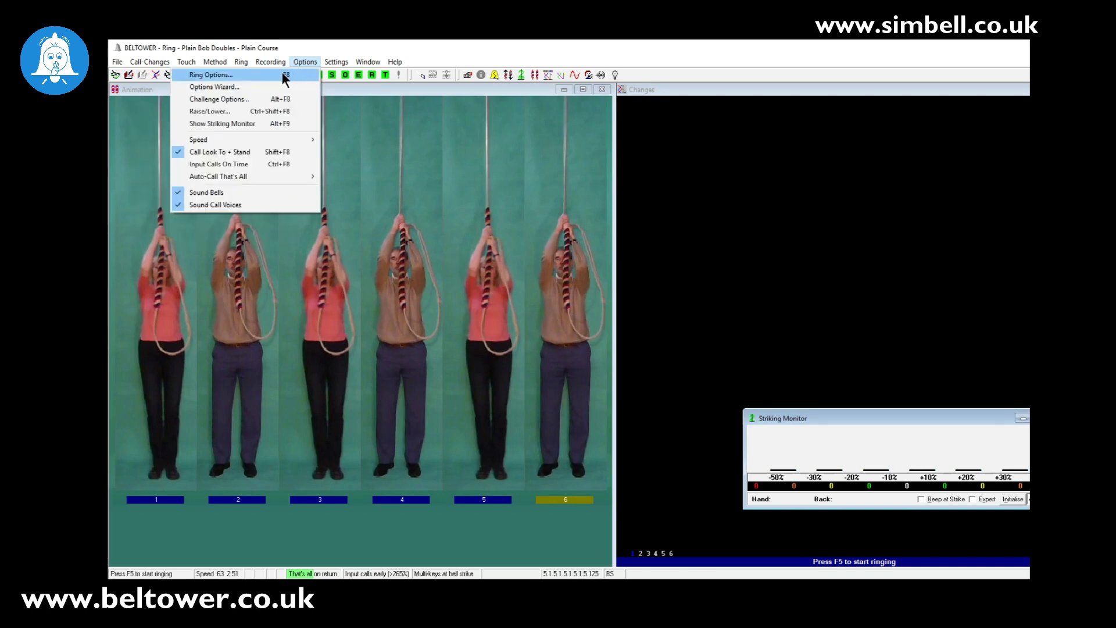
pyautogui.click(250, 78)
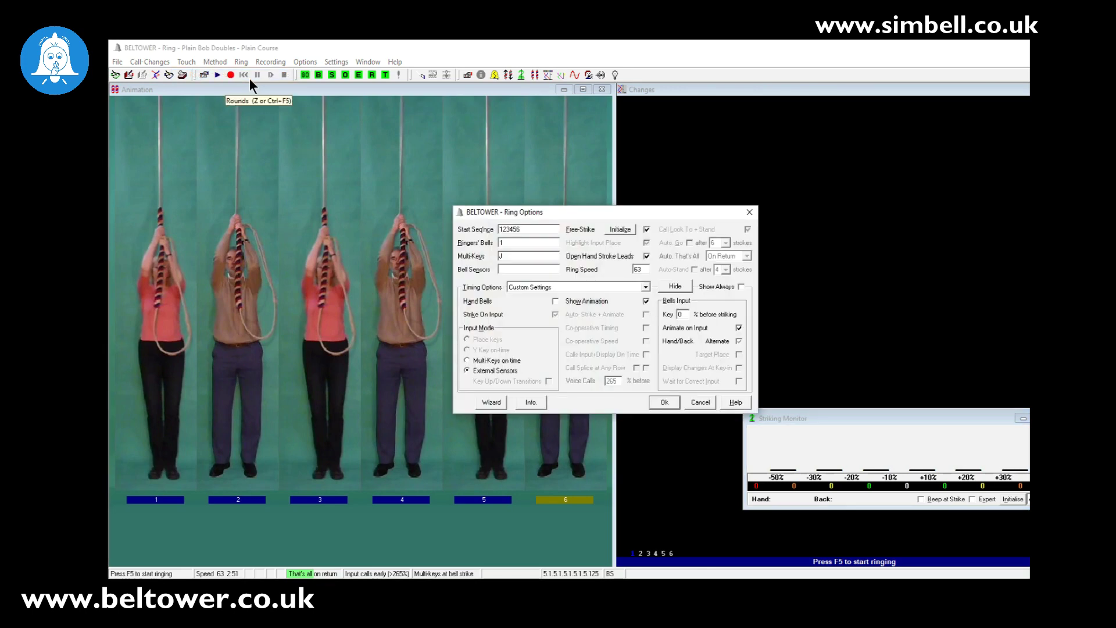
pyautogui.click(504, 244)
pyautogui.press('BackSpace')
pyautogui.click(663, 402)
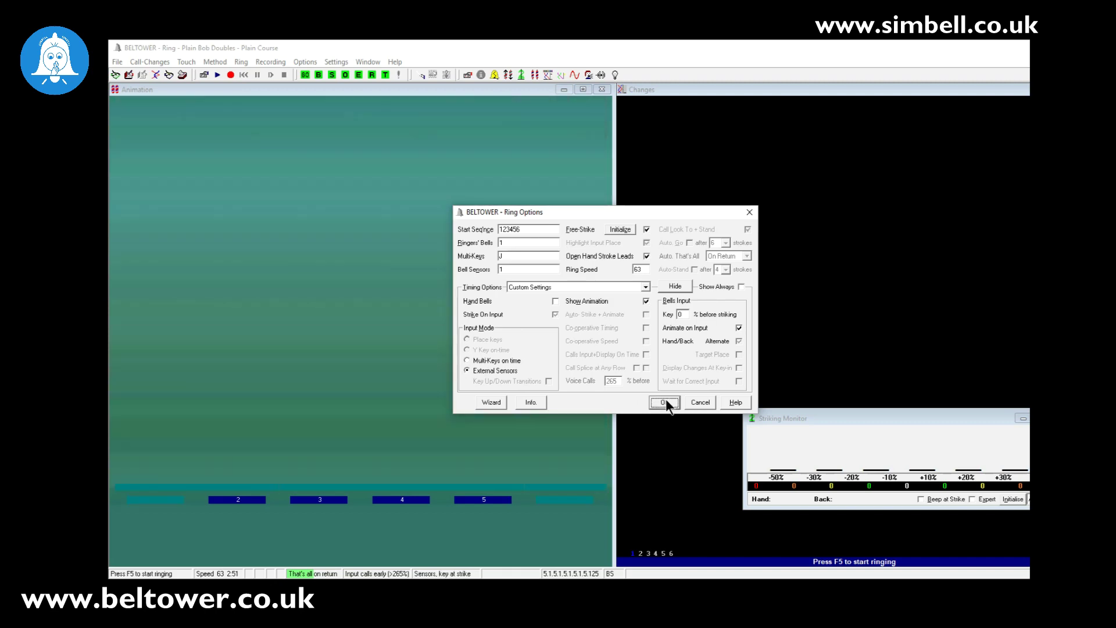